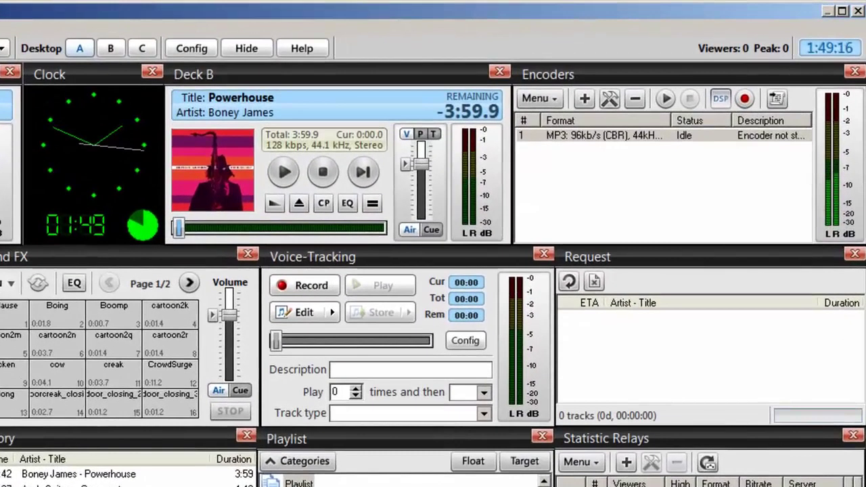
left_click(269, 30)
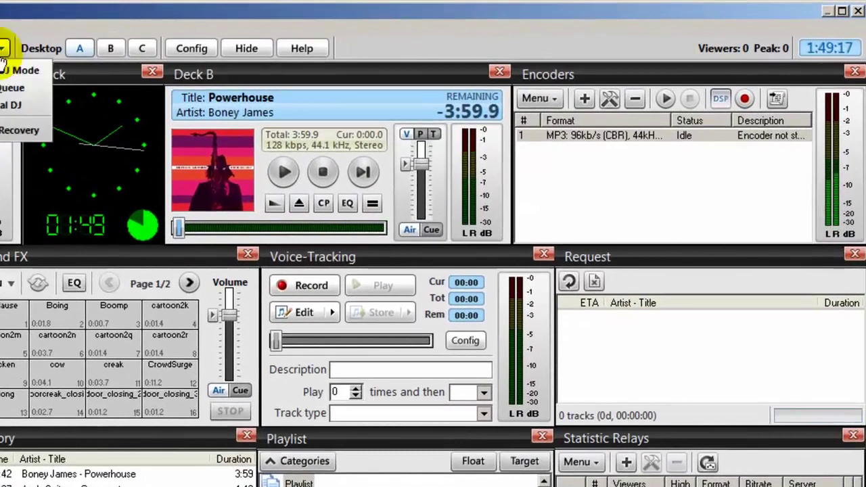
left_click(14, 70)
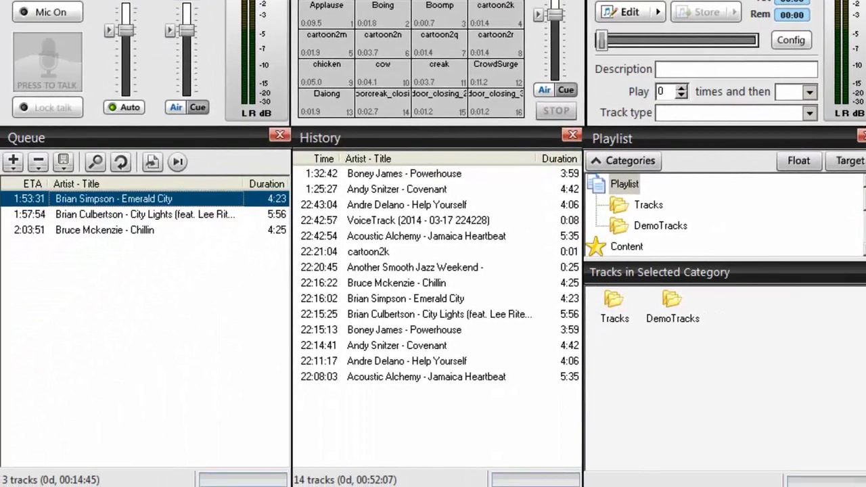
- Review the song information of the most recent Powerhouse entry in the history and close the editor
left_click(374, 176)
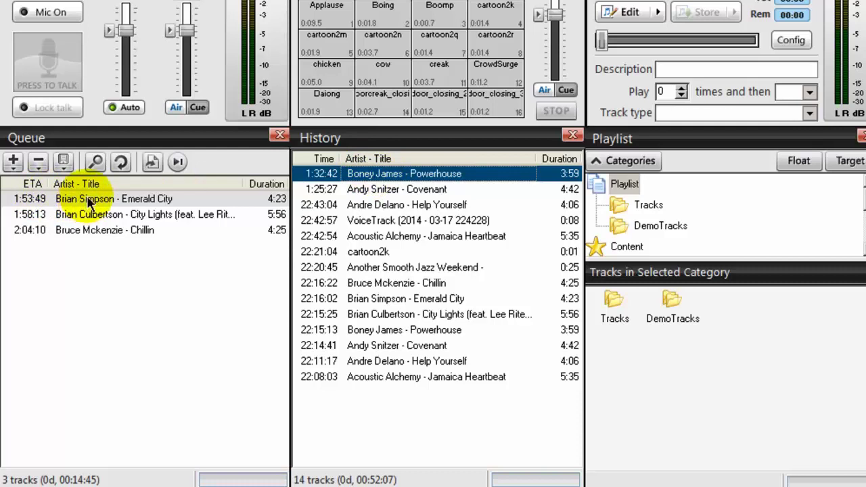
right_click(369, 177)
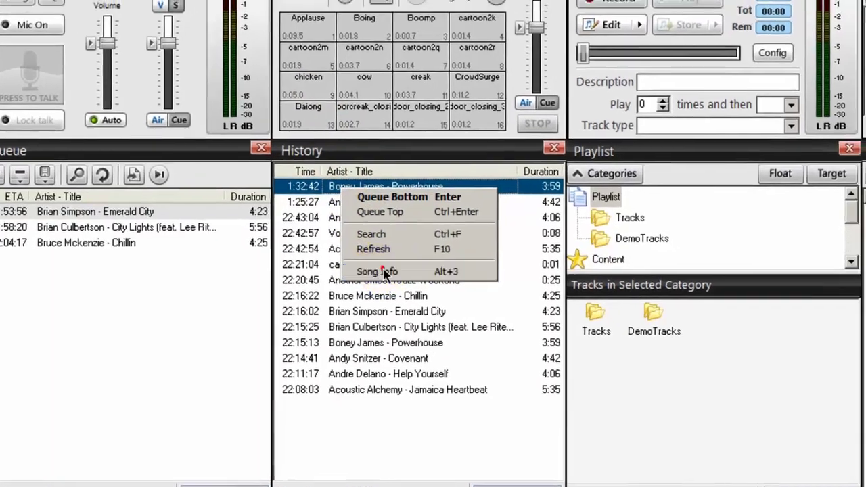
left_click(404, 259)
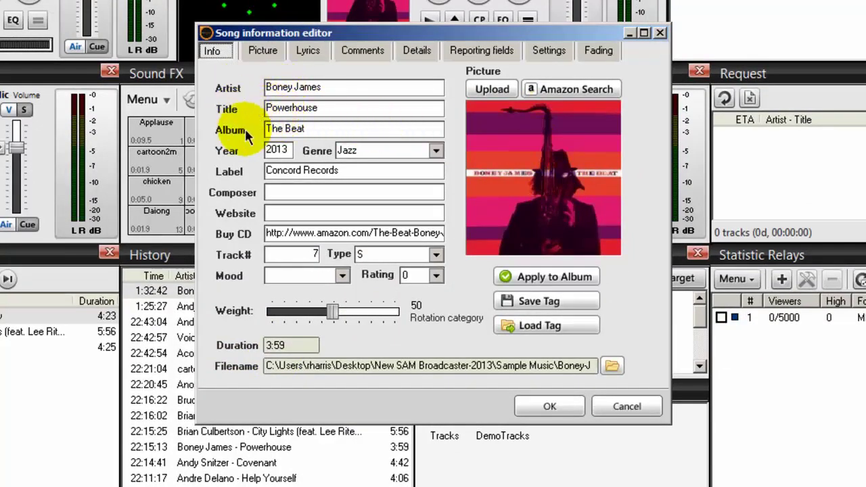
left_click(546, 408)
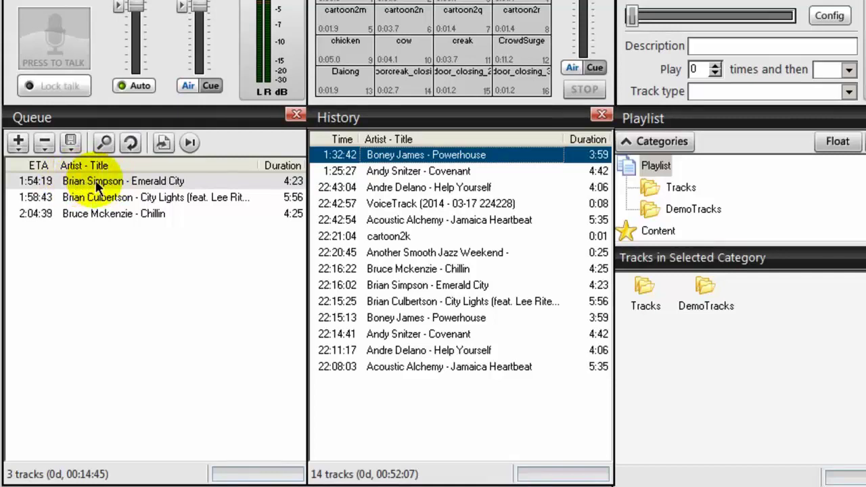
- Apply the Amazon album information and picture to the queued track Emerald City, save its tag and confirm the song information
left_click(97, 184)
right_click(97, 183)
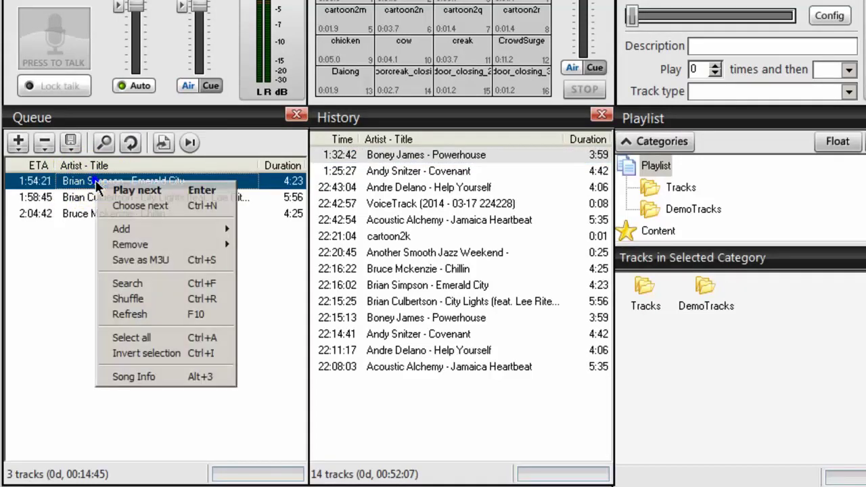
left_click(162, 377)
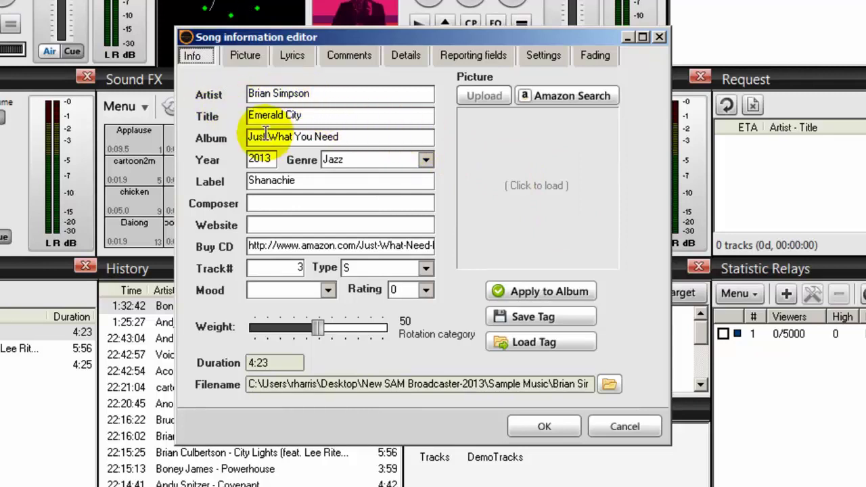
left_click(560, 99)
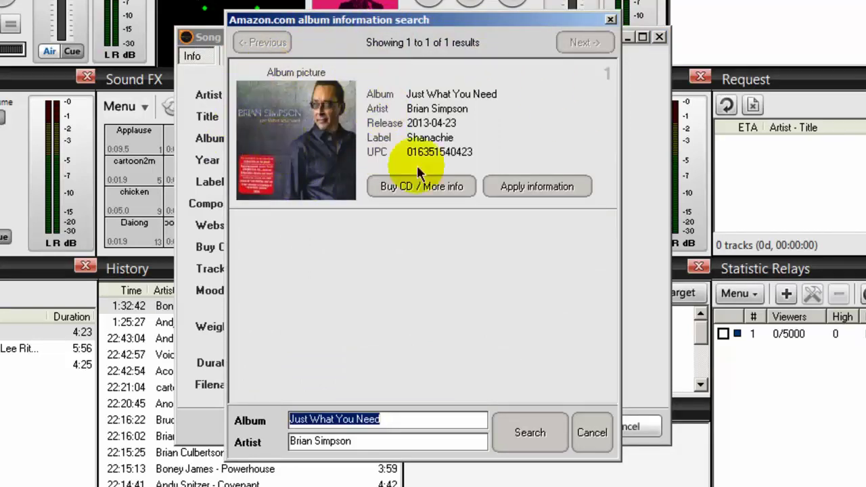
left_click(523, 185)
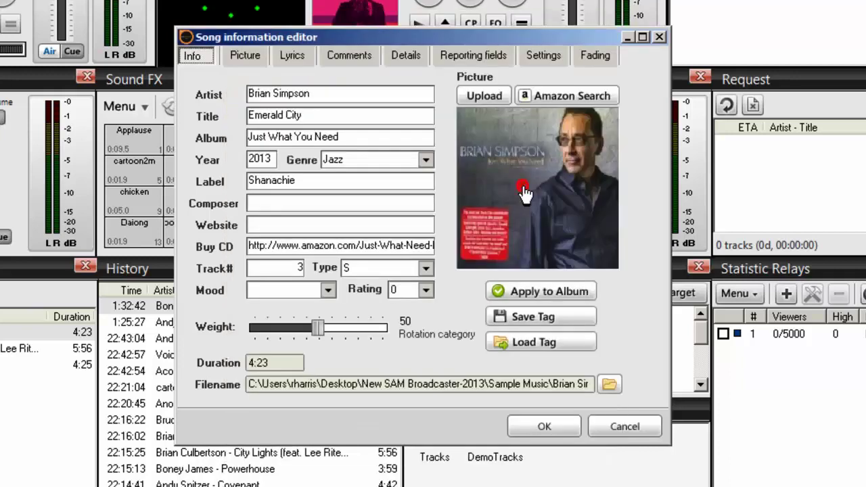
left_click(539, 319)
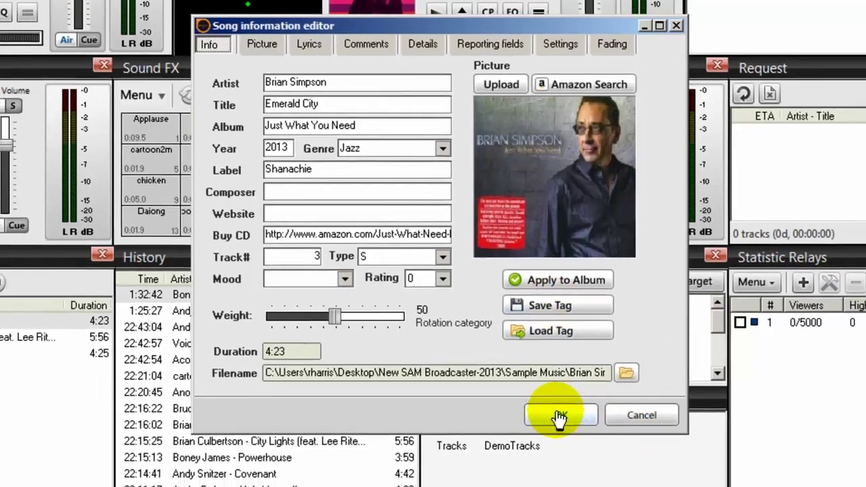
left_click(568, 429)
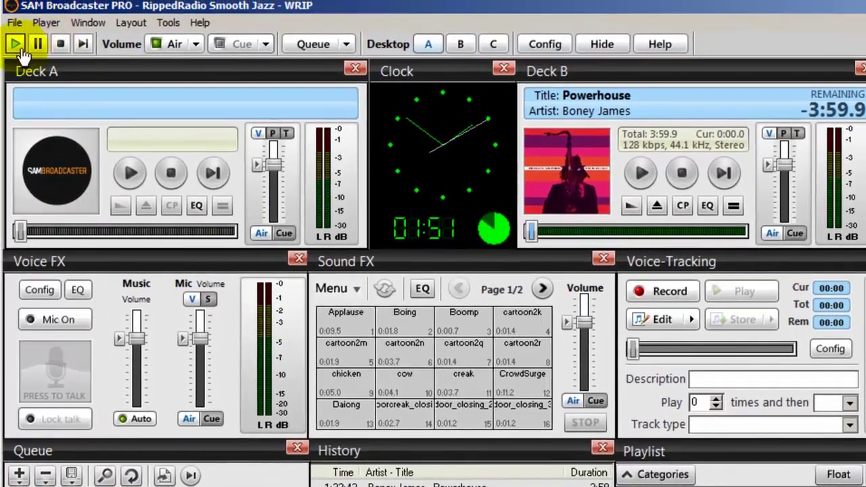
- Start playing Powerhouse on Deck B, and fade it out
left_click(15, 45)
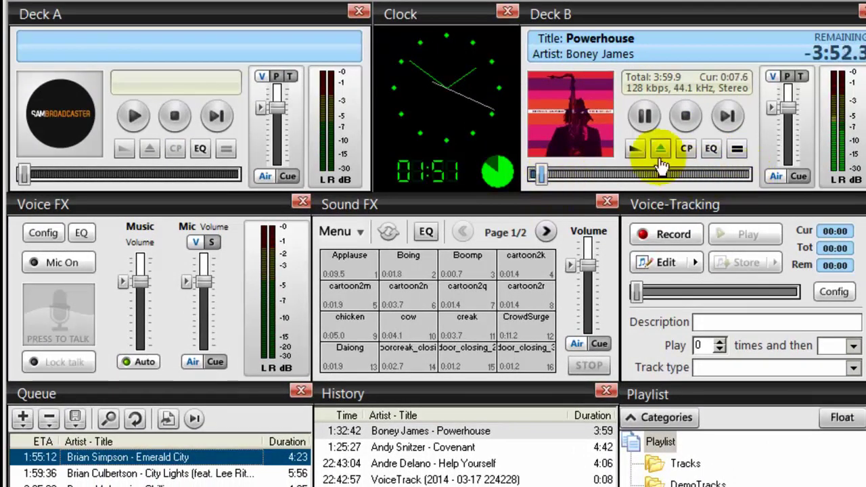
left_click(635, 151)
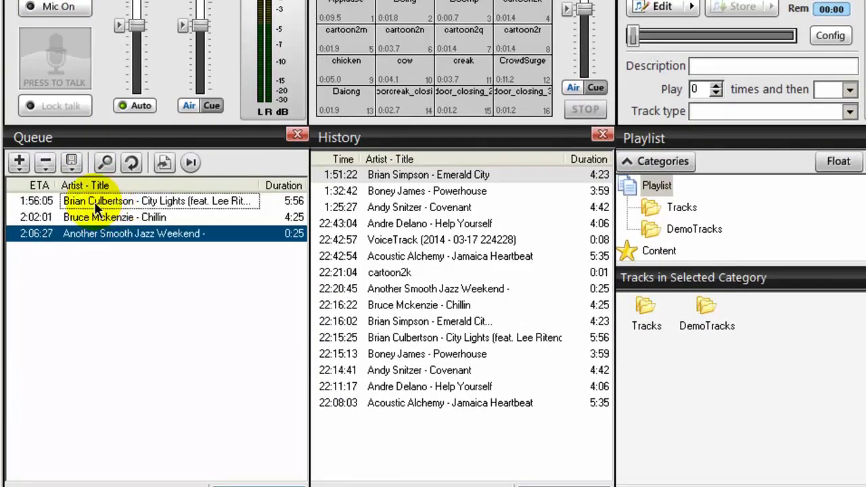
- Look up the queued track City Lights in the Amazon album search from its song information, without applying the match
left_click(95, 205)
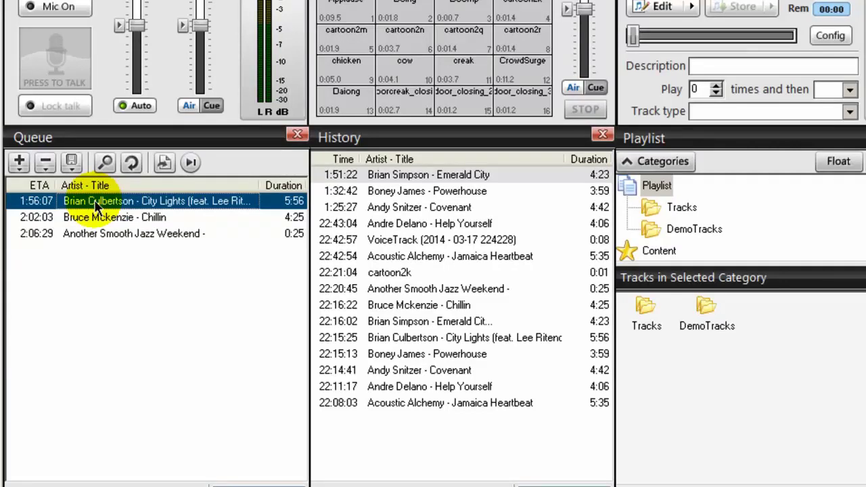
right_click(94, 205)
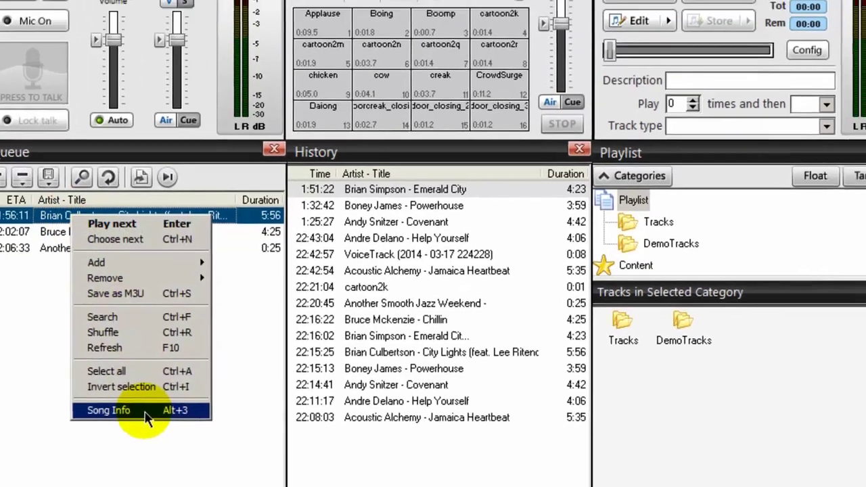
left_click(168, 399)
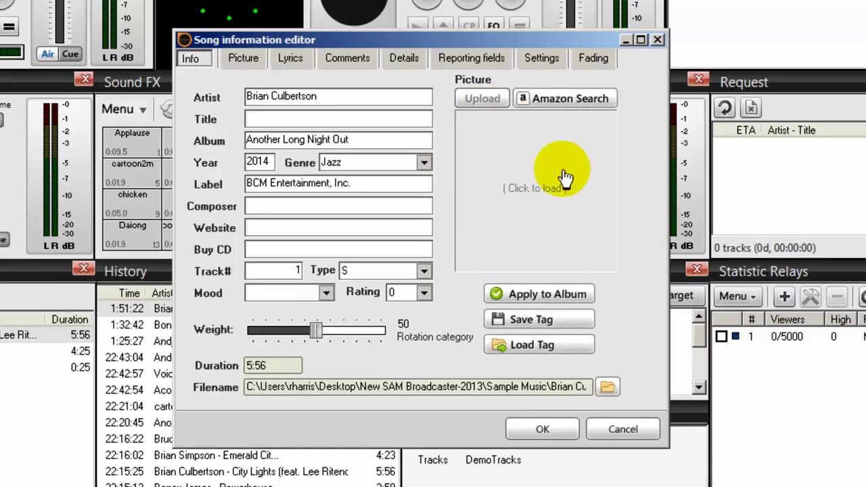
left_click(551, 103)
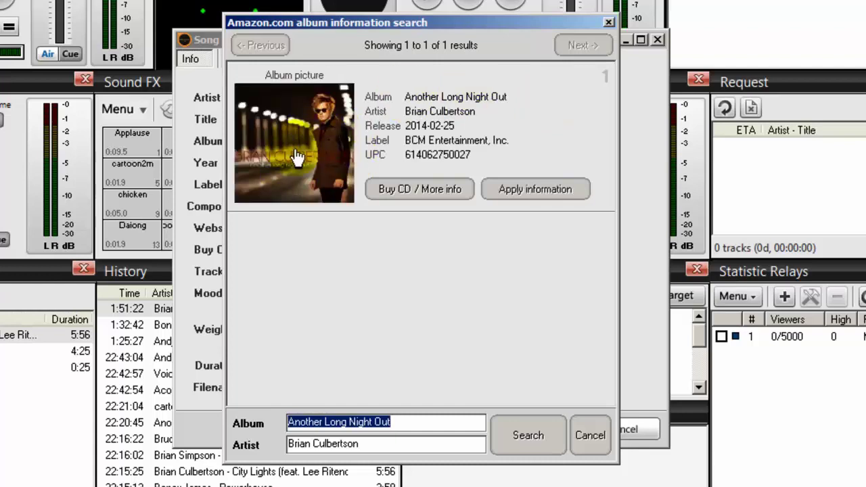
left_click(607, 25)
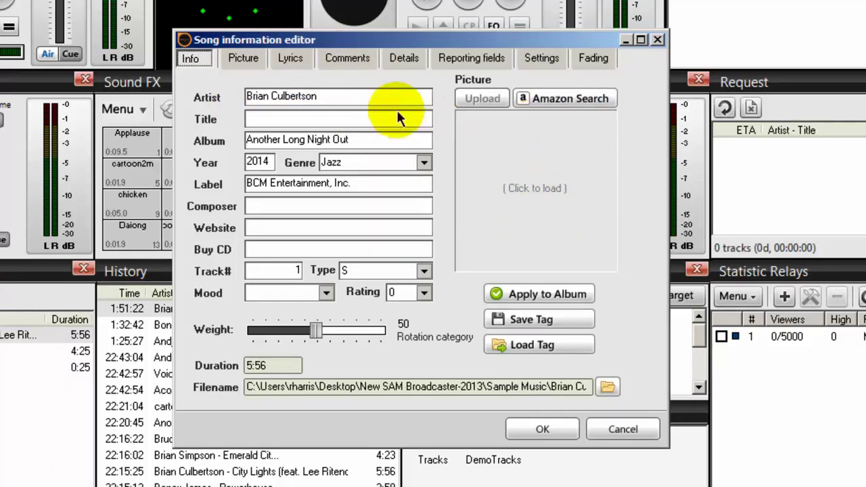
- Change the artist to Brian Culbertson111, run the Amazon album search with it and close the search
left_click(360, 98)
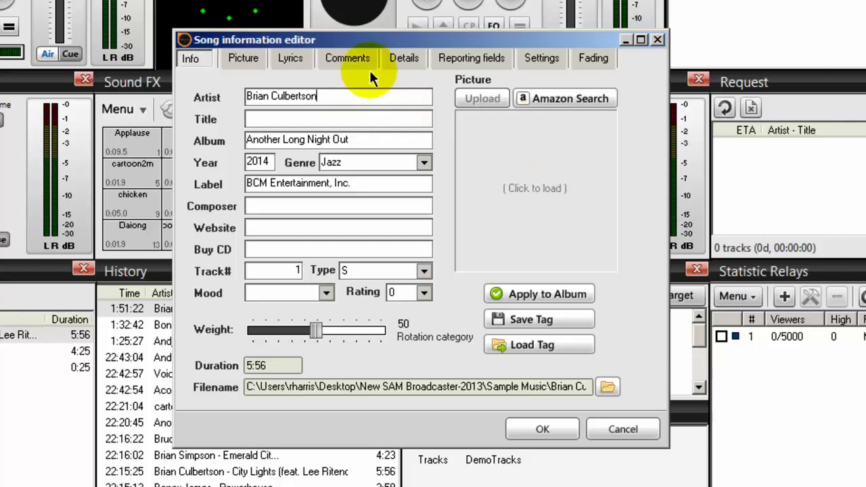
type("111")
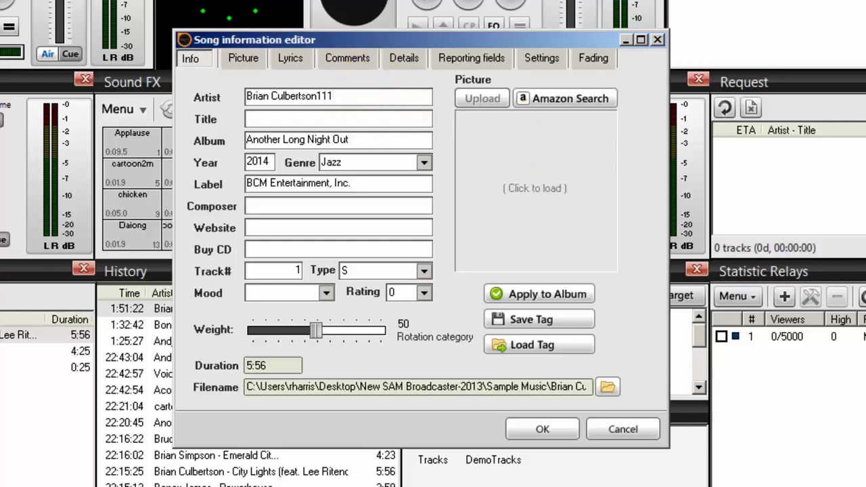
left_click(564, 100)
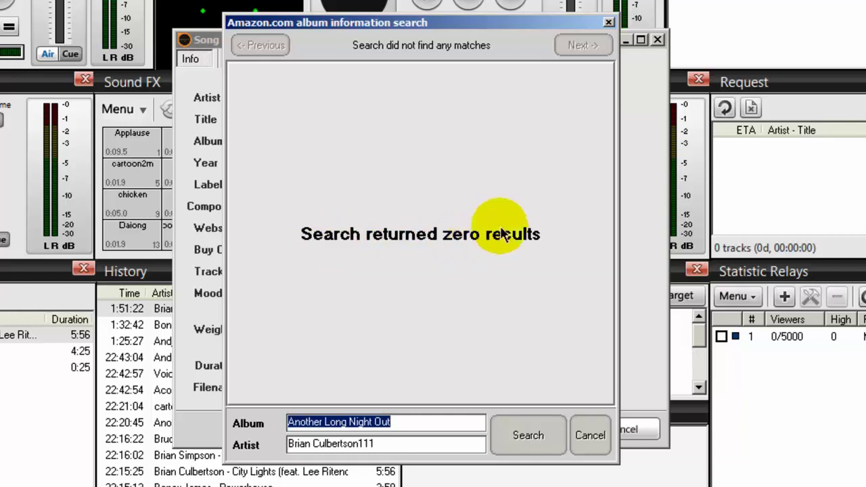
left_click(608, 24)
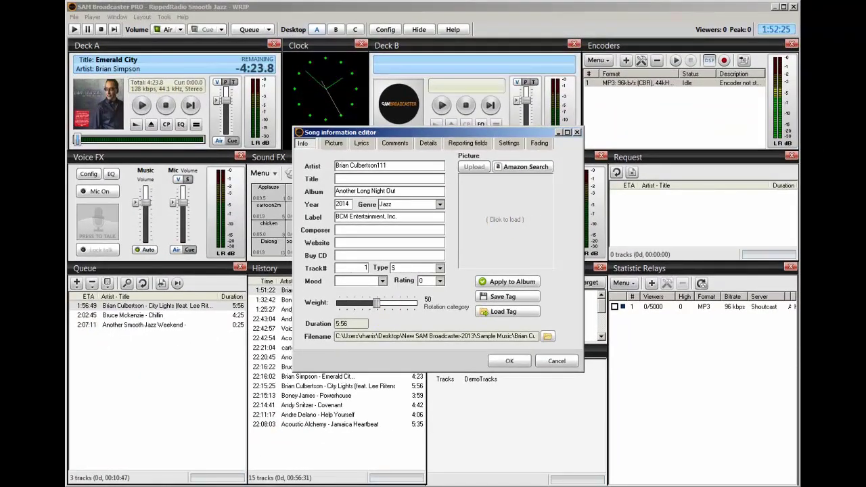
- Switch to the Chrome browser and load the amazon.com home page
key("alt+Tab")
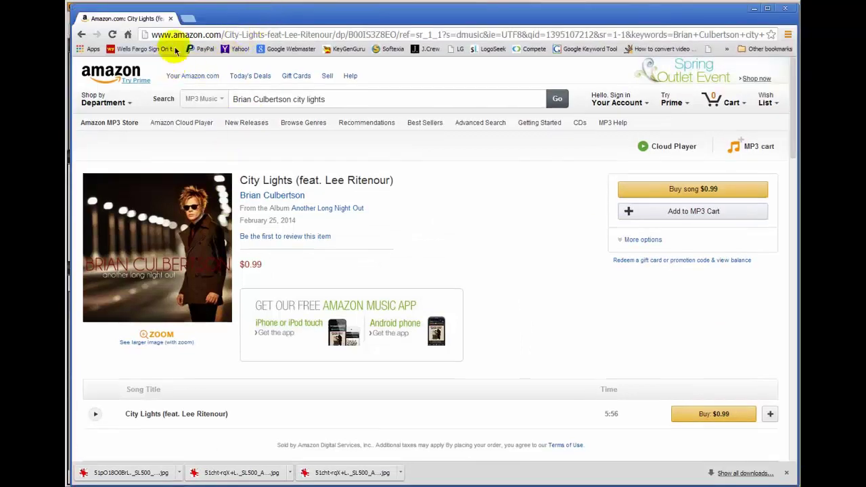
left_click_drag(254, 16, 410, 16)
key("shift+End")
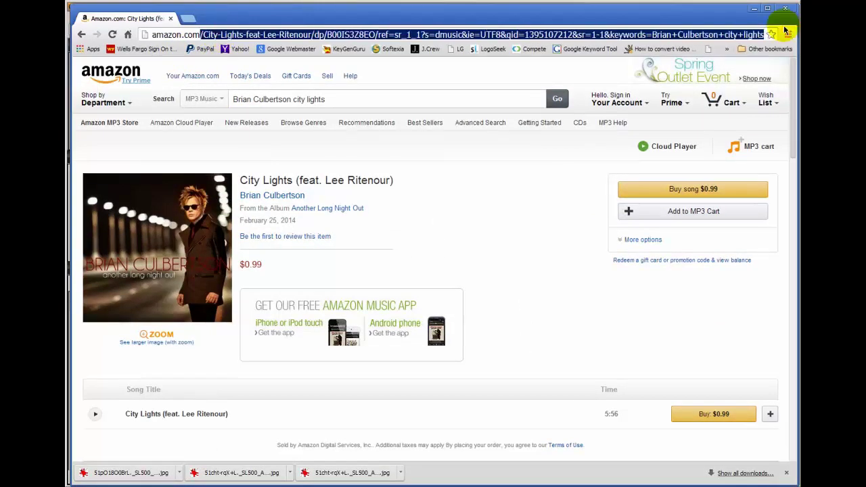
key("BackSpace")
key("Return")
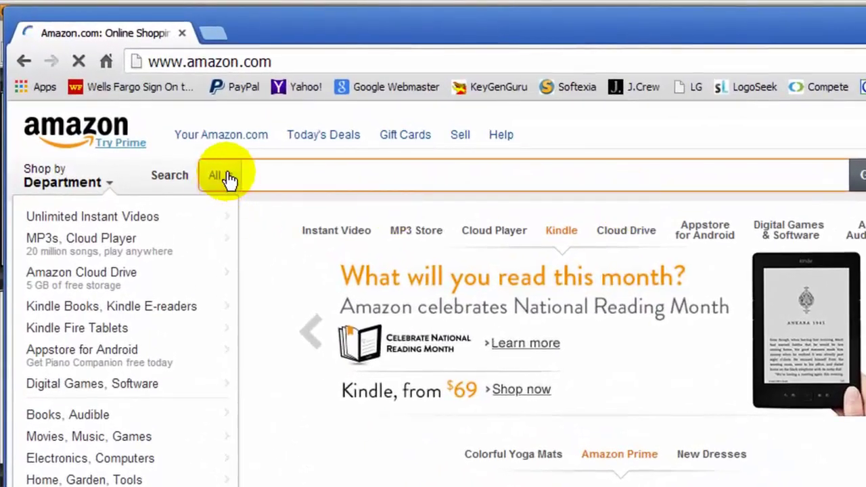
- Set the Amazon search category to MP3 Music
left_click(229, 177)
left_click_drag(364, 279, 357, 367)
scroll(357, 367, "up", 5)
left_click_drag(364, 329, 305, 416)
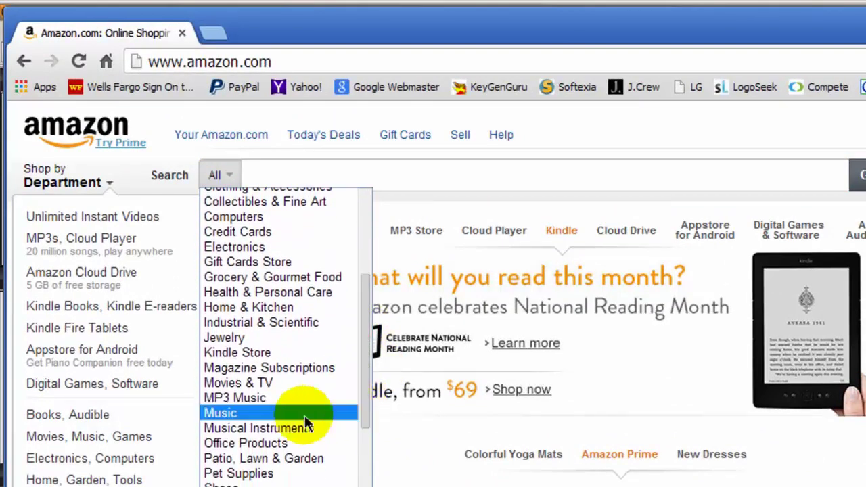
left_click(228, 397)
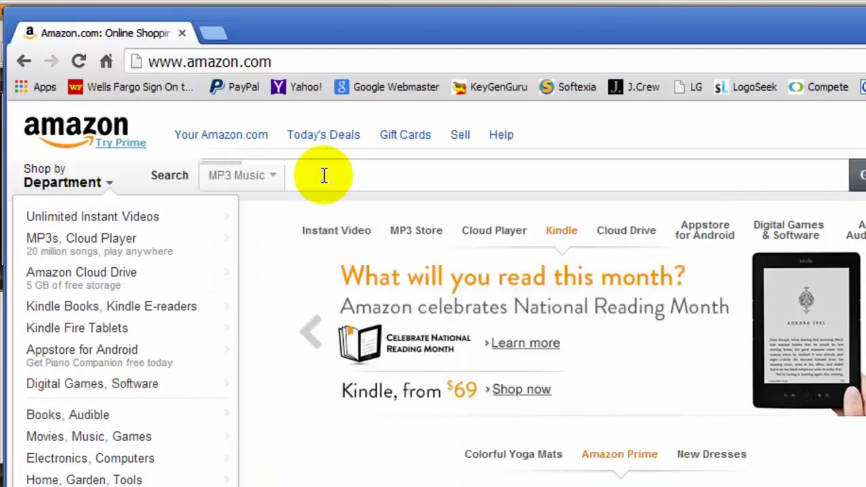
- Search for "brian culbertson city lights" and open the product page of City Lights (feat. Lee Ritenour)
left_click(324, 175)
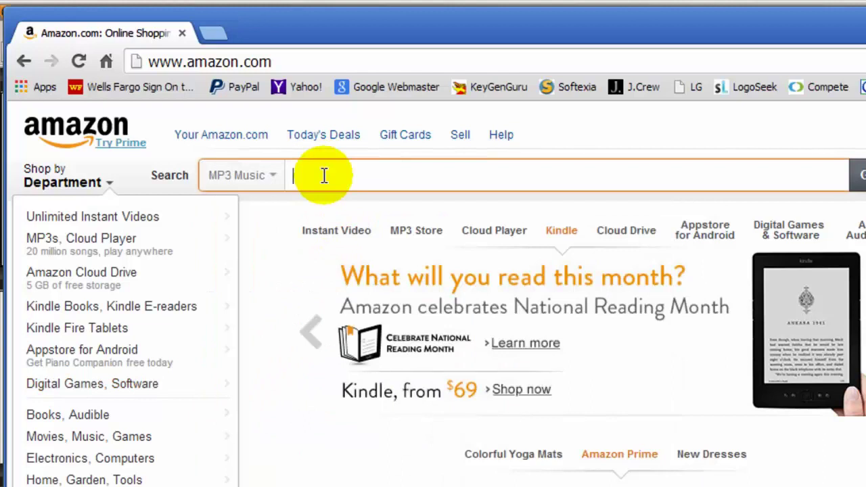
type("br")
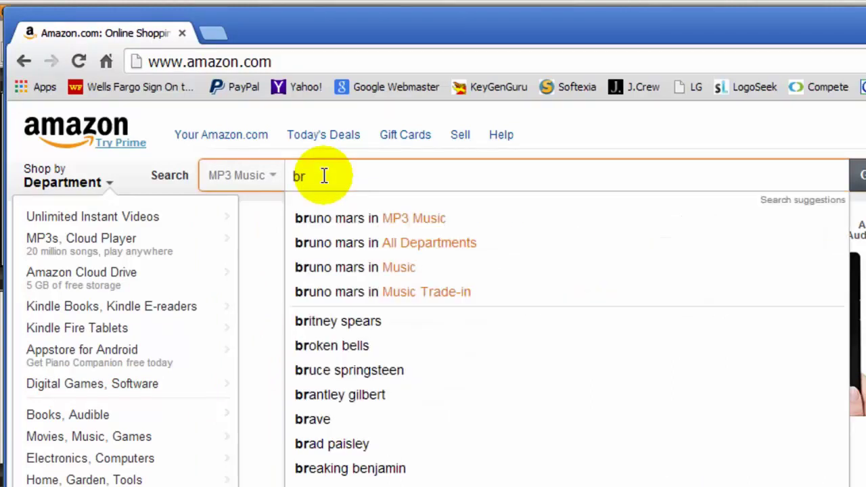
type("ian culbertson")
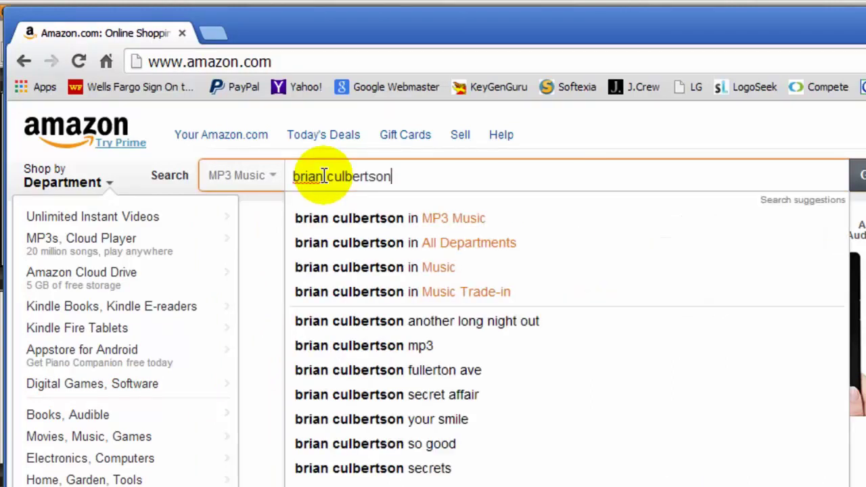
type(" city")
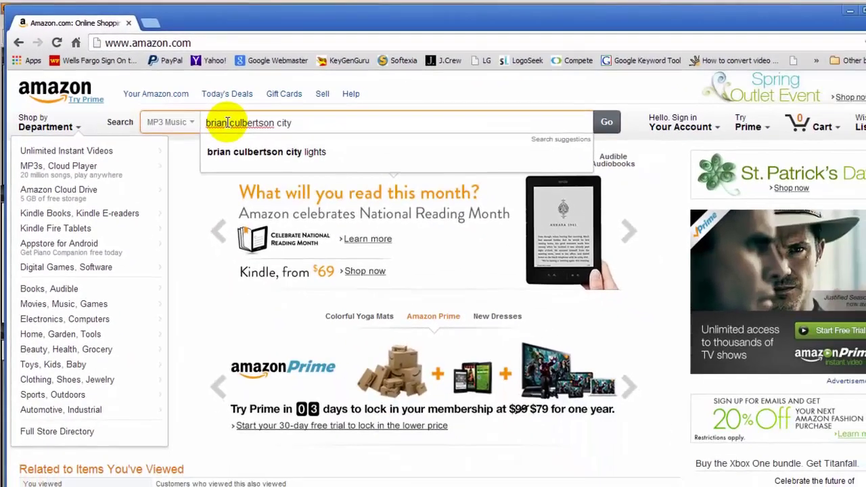
left_click(251, 152)
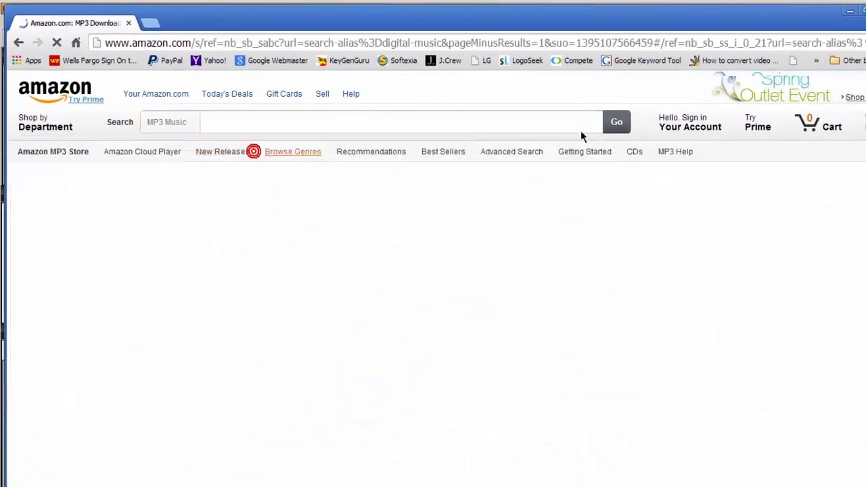
left_click(616, 124)
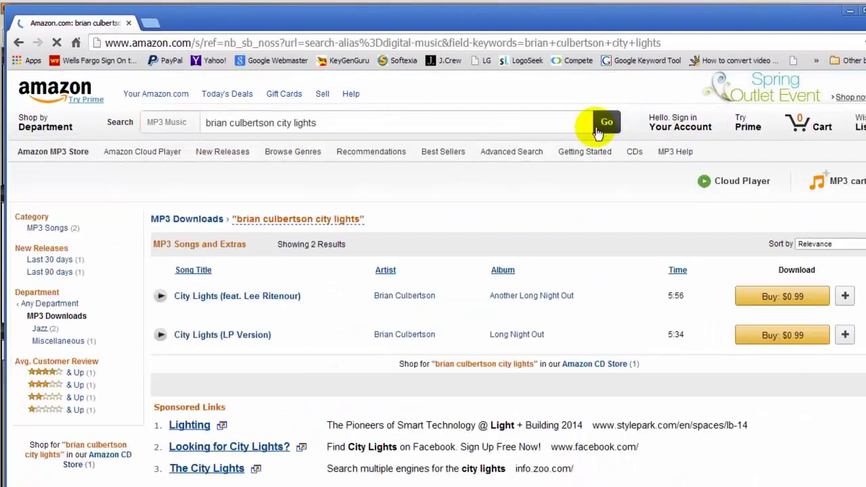
left_click(202, 301)
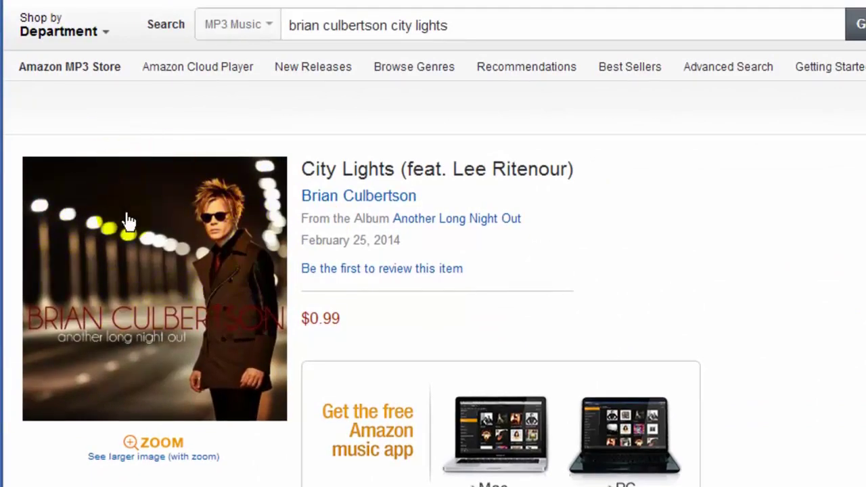
- Start saving the album cover image from the City Lights product page to the Desktop
right_click(115, 207)
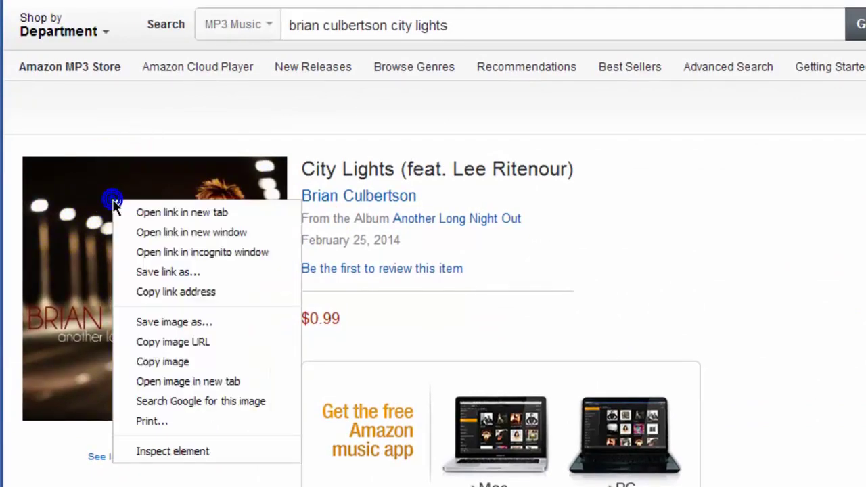
left_click(193, 322)
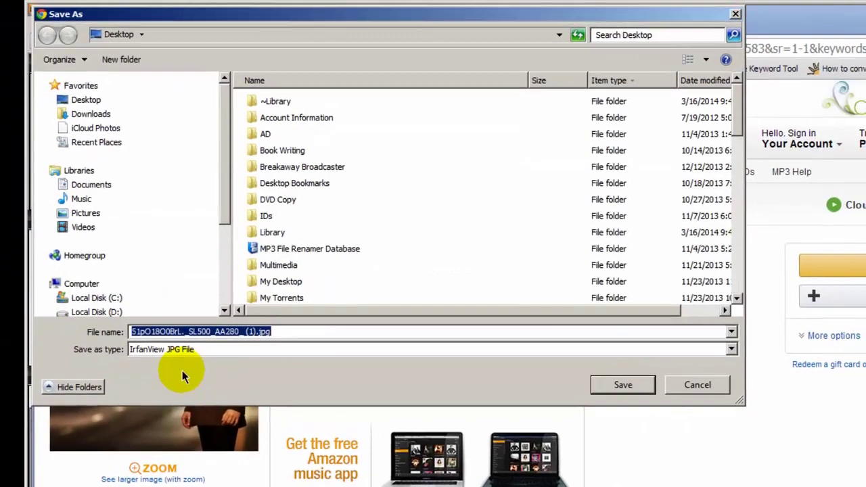
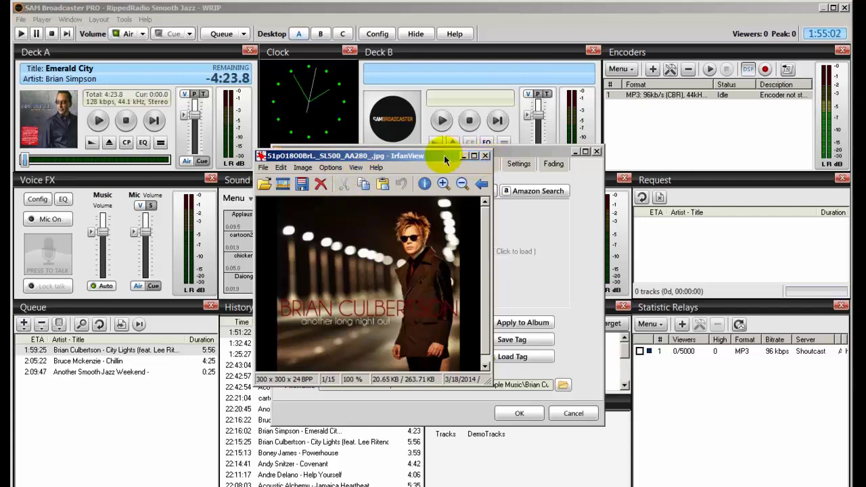
- Close the image preview and load Brian-Culbertson-City-Lights.jpg from the Desktop as the song's picture in the Song information editor
key("Escape")
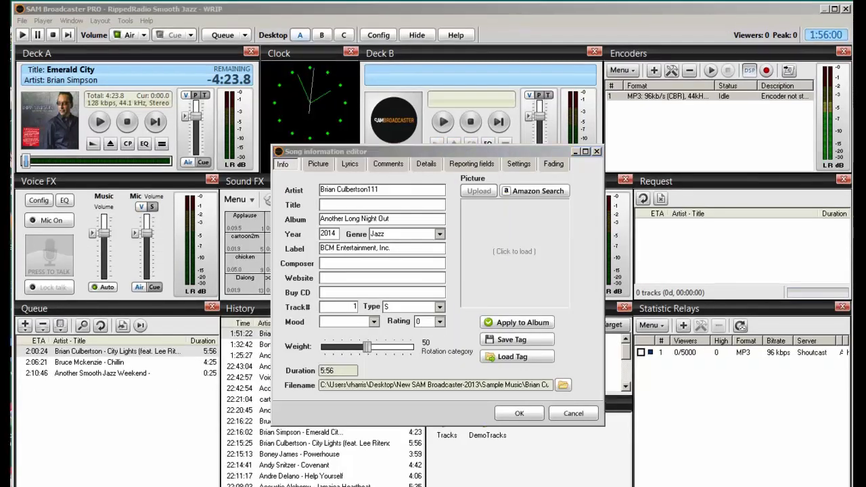
mouse_move(438, 152)
left_mouse_down()
mouse_move(251, 139)
mouse_move(433, 151)
left_mouse_up()
left_click(471, 244)
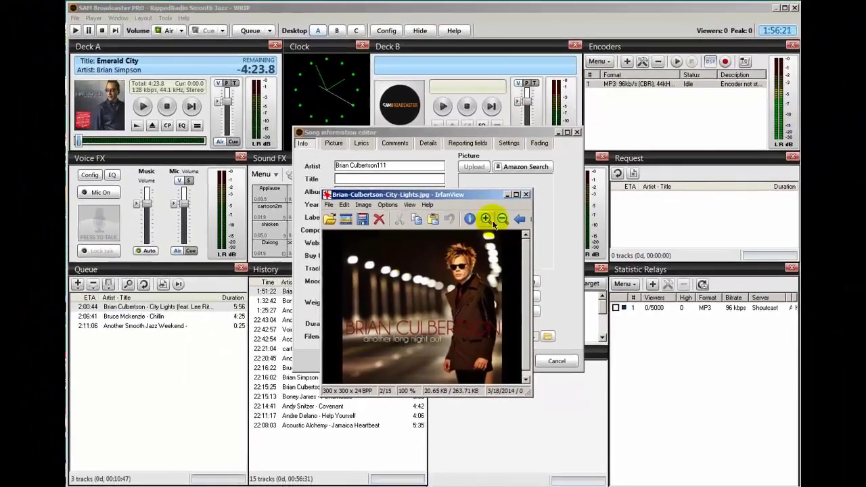
key("Escape")
left_click(494, 179)
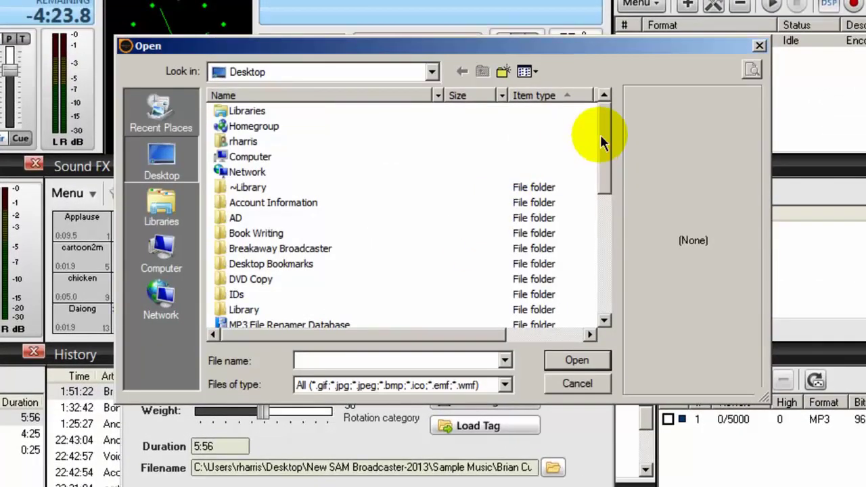
left_click_drag(600, 133, 528, 265)
left_click(299, 265)
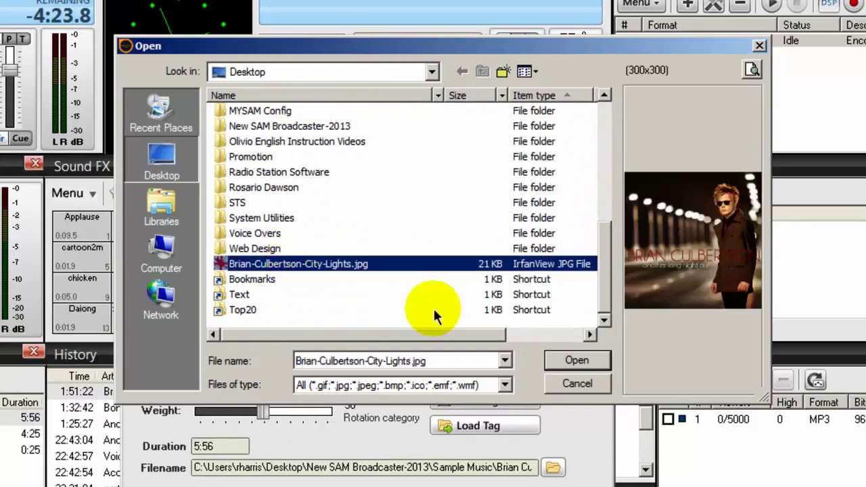
left_click(568, 369)
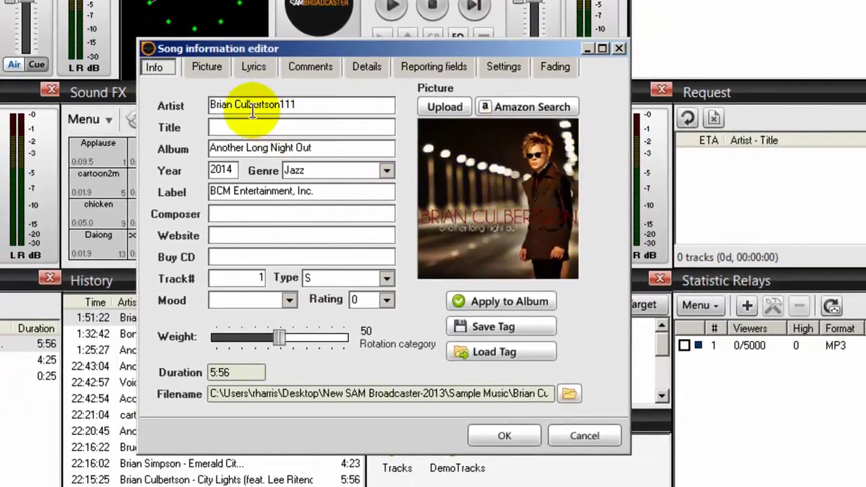
- Correct the artist to Brian Culbertson, set the title to City Lights and save the song information
left_click(283, 106)
left_click_drag(283, 107, 308, 106)
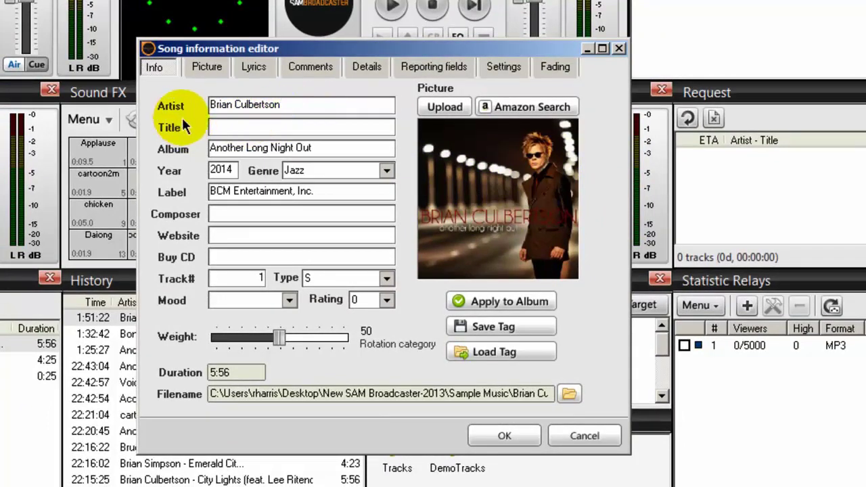
left_click(216, 127)
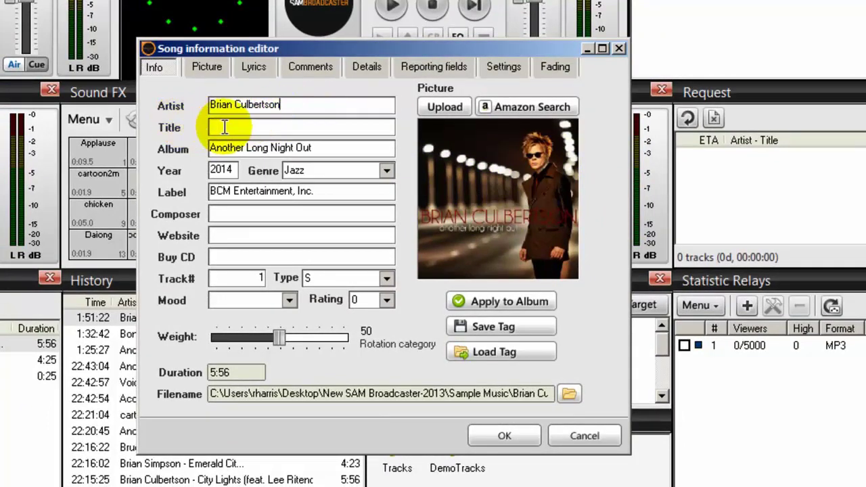
left_click(263, 123)
type("City Lights")
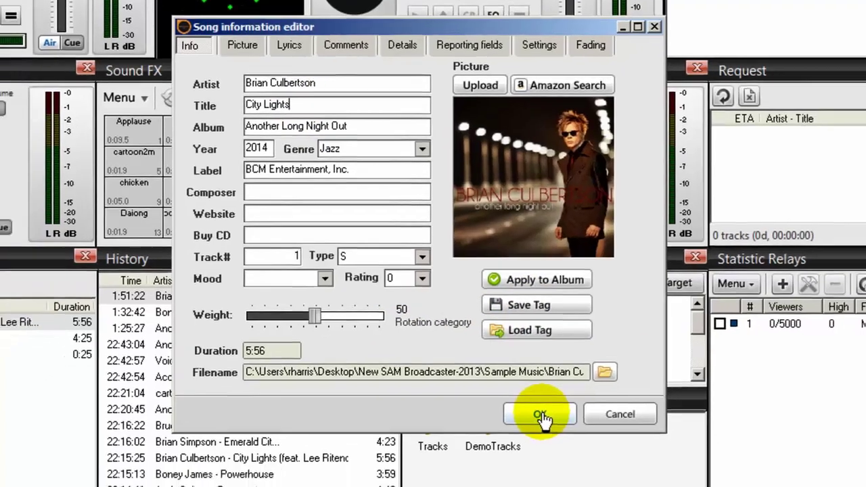
left_click(504, 437)
- Reopen the song information of the queued Brian Culbertson track to check its picture and tags, and close it
right_click(144, 193)
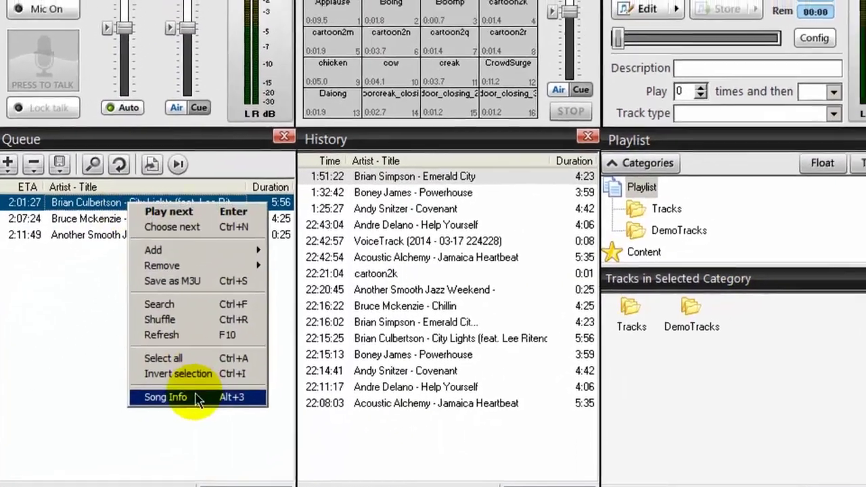
left_click(193, 385)
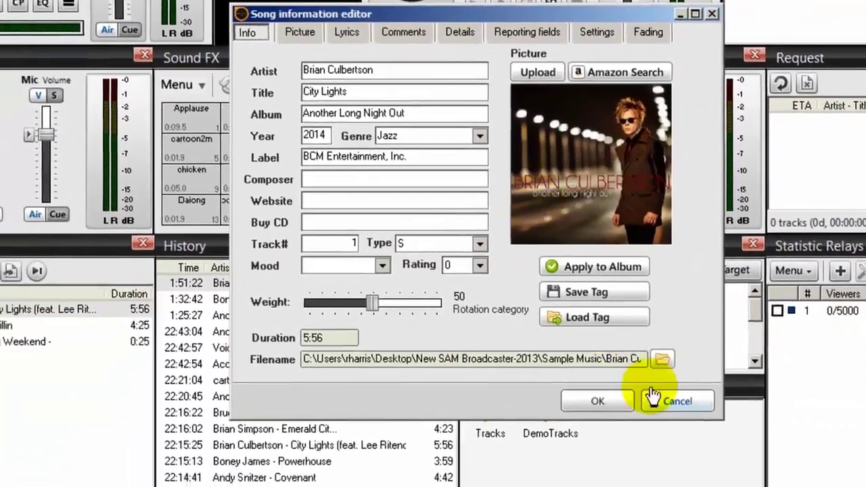
left_click(563, 427)
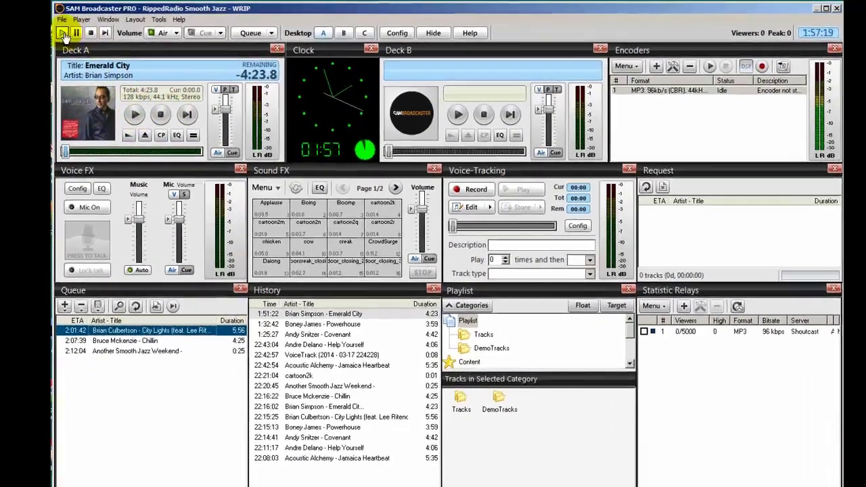
- Start playback and skip ahead to the City Lights track
left_click(93, 34)
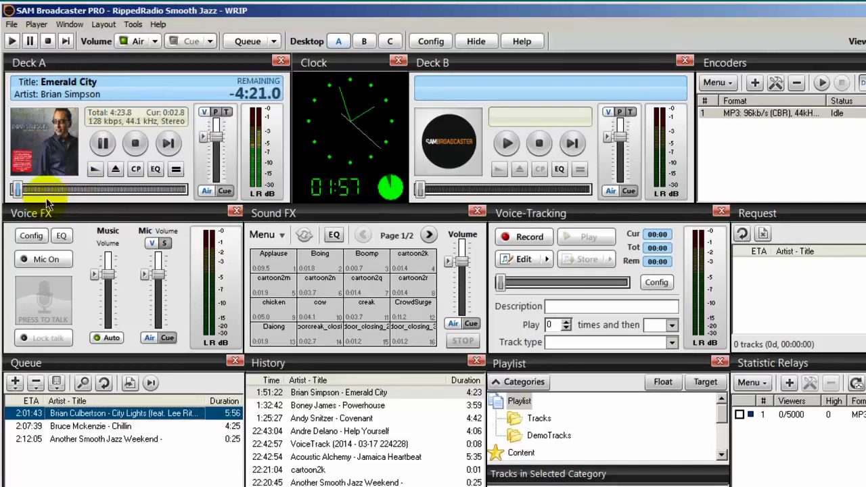
left_click(95, 171)
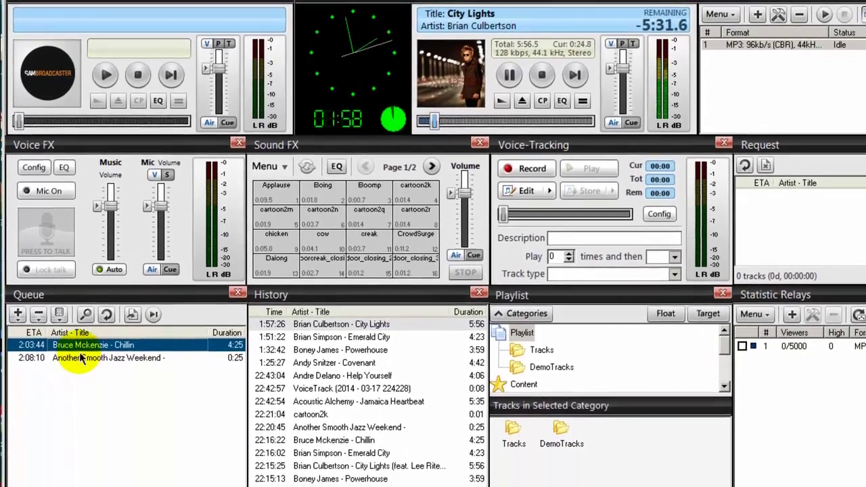
- Open the song information of the queued Bruce Mckenzie track and set the artist to Bruce McKenzie and the title to Chillin
right_click(77, 413)
left_click(126, 483)
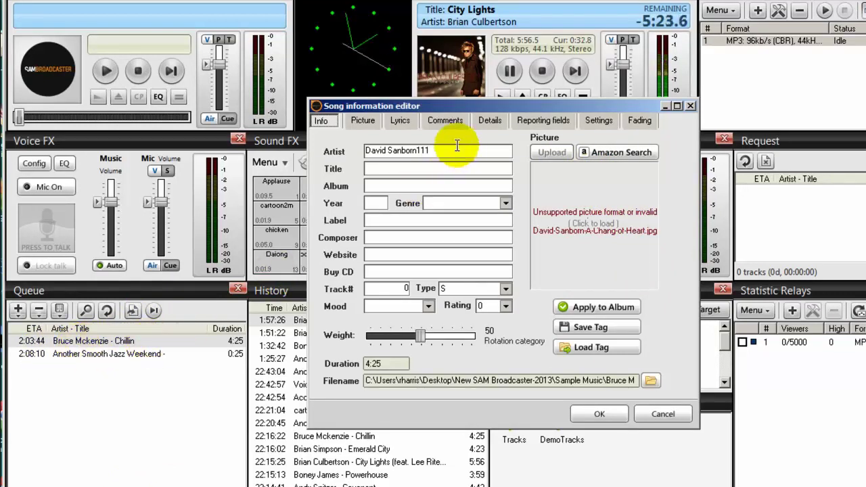
left_click_drag(444, 150, 341, 153)
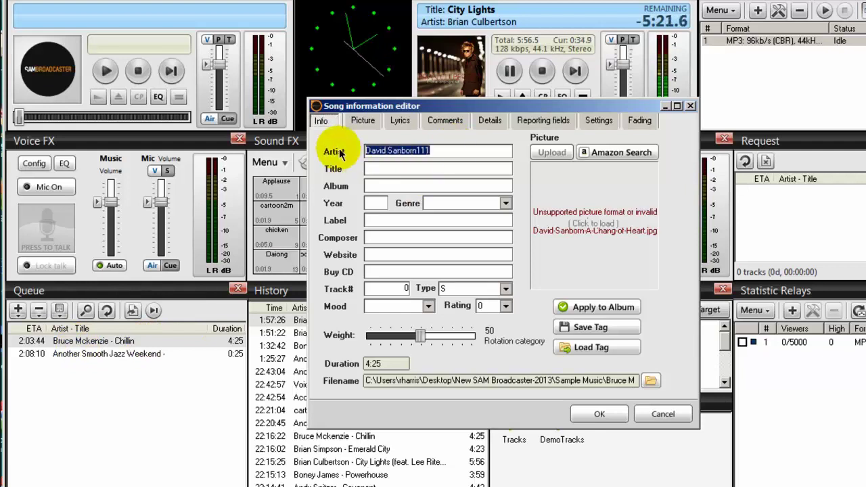
type("Bruc")
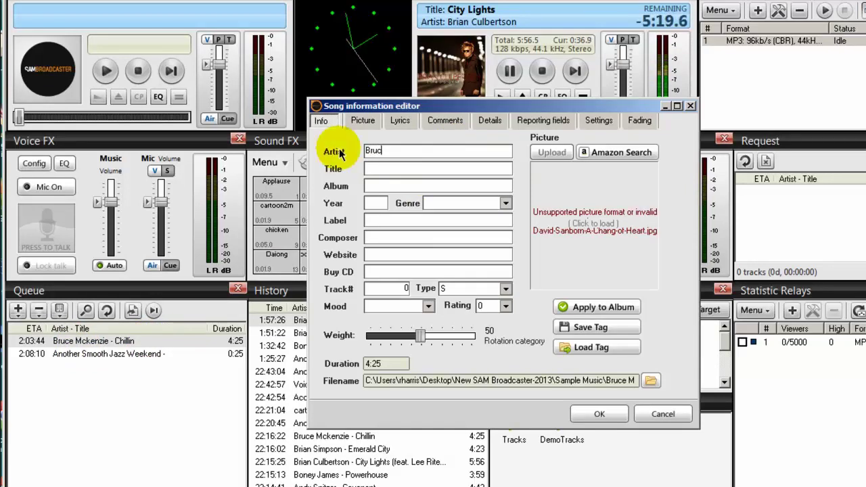
type("e McKenzie")
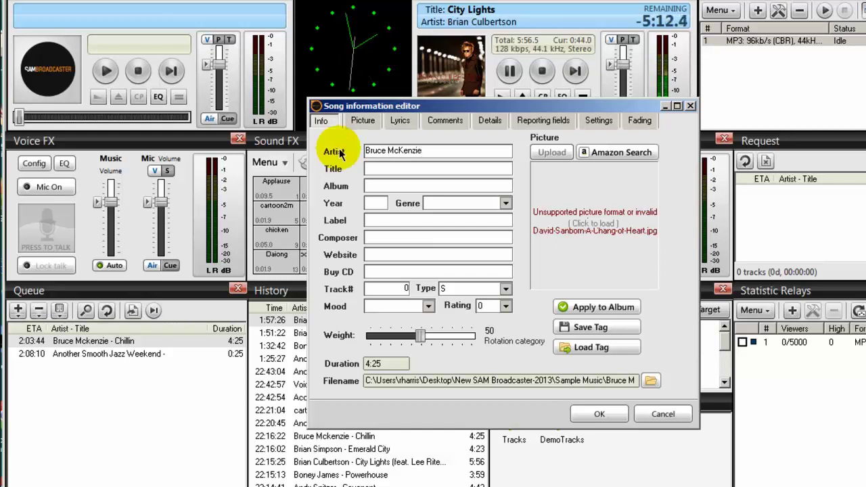
left_click(378, 169)
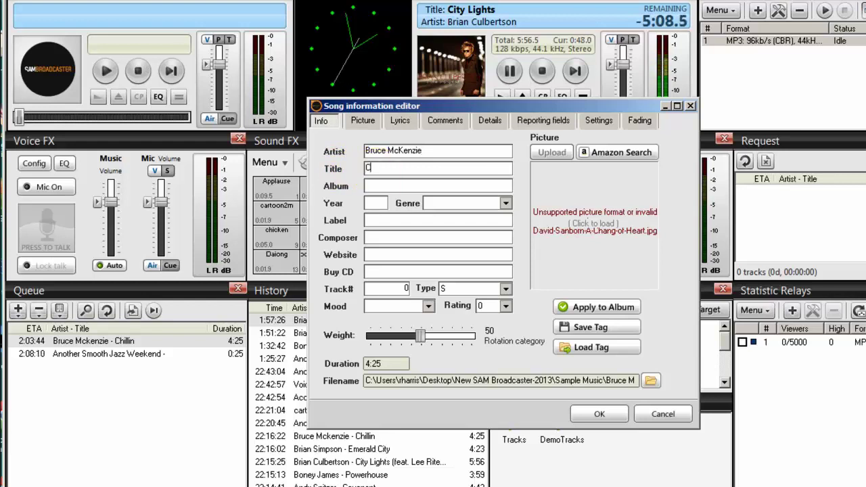
type("Chillin")
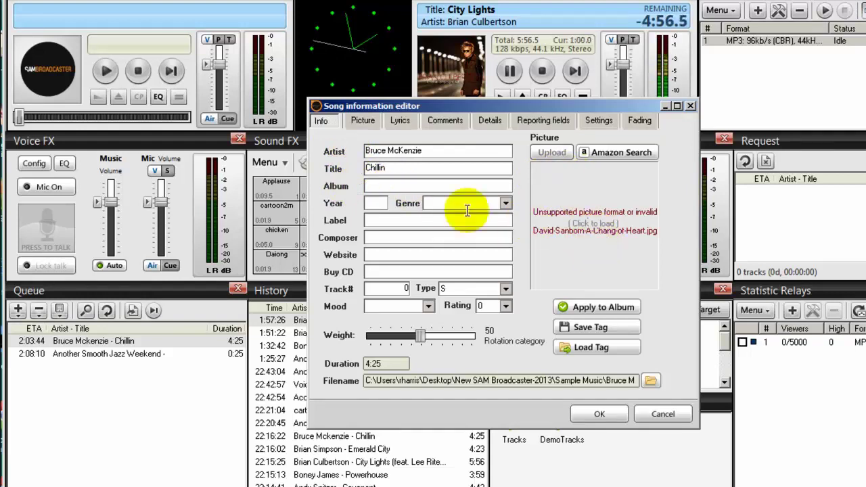
left_click(393, 166)
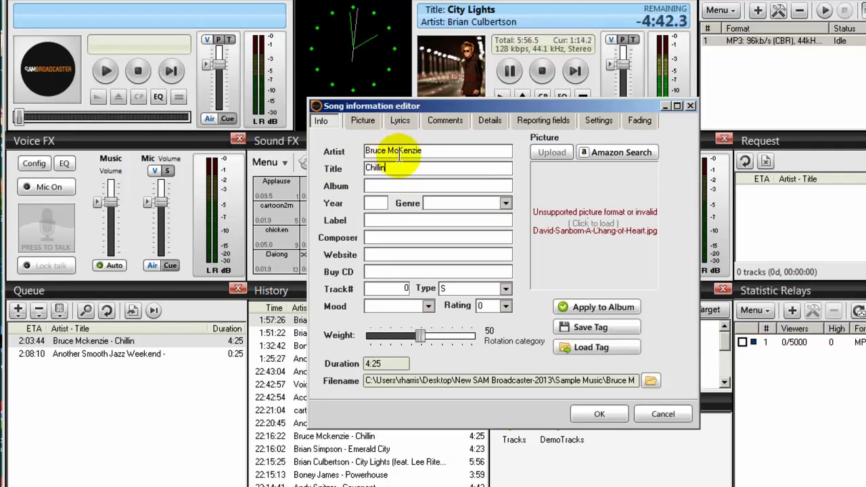
- Run the Amazon album search for Bruce McKenzie and apply the information of the album Aesthetic Melodology
left_click(612, 152)
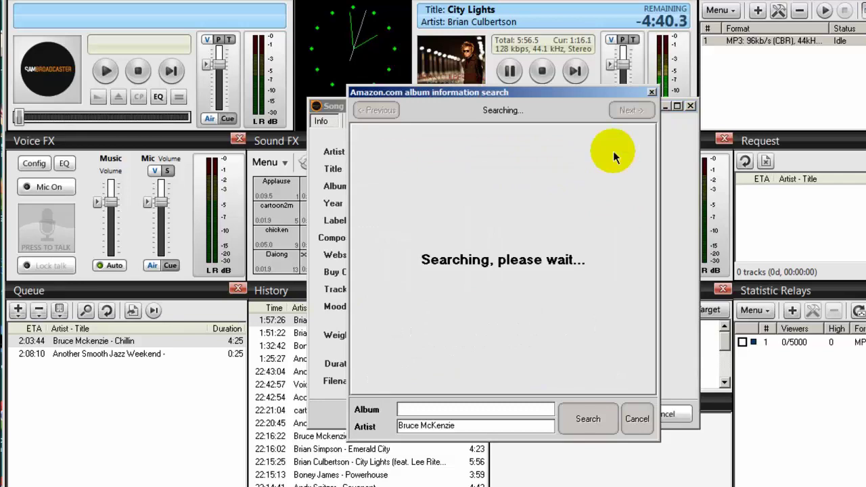
mouse_move(651, 184)
left_mouse_down()
mouse_move(641, 270)
mouse_move(650, 352)
mouse_move(655, 170)
left_mouse_up()
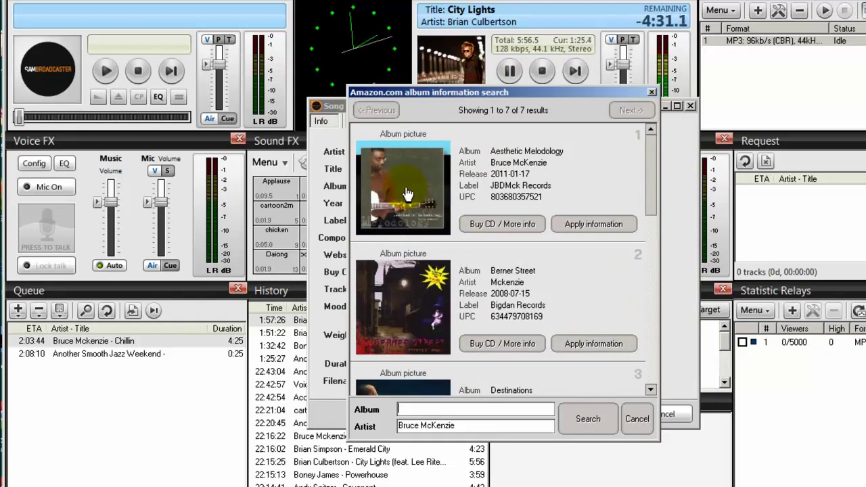
left_click(573, 224)
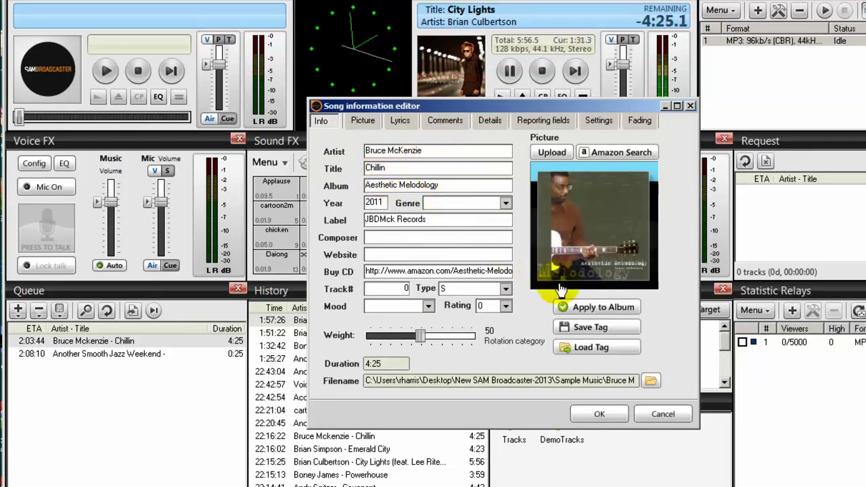
- Save the tag and song information for Chillin, and skip playback to that track
left_click(590, 329)
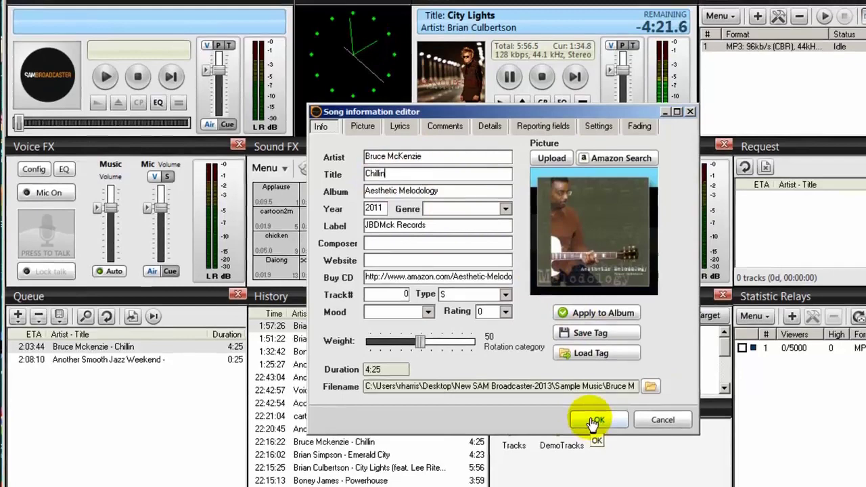
left_click(593, 421)
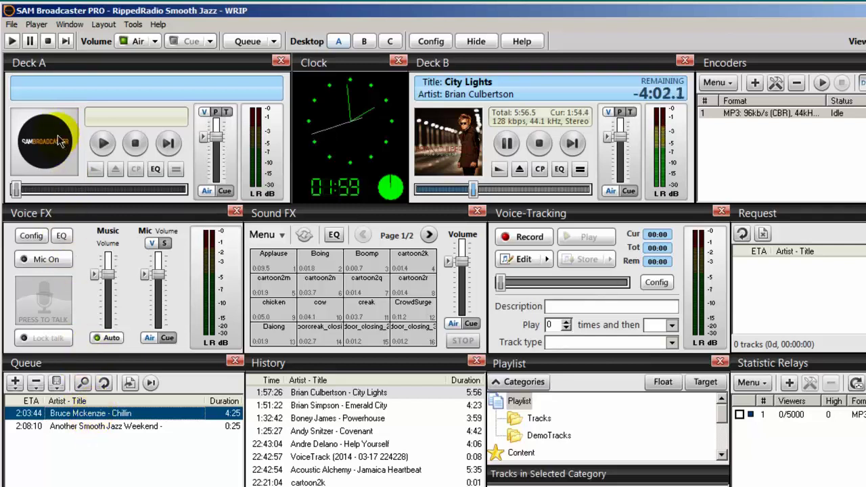
left_click(499, 171)
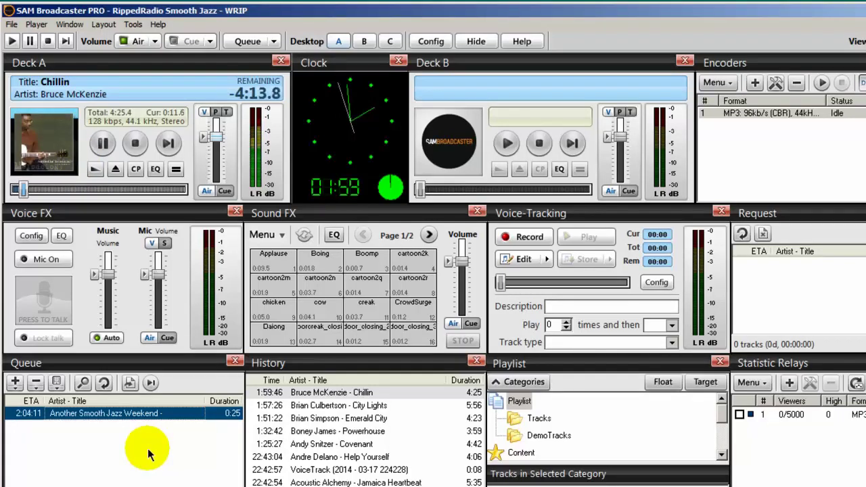
- View the song information of the queued Another Smooth Jazz Weekend track and close the editor
right_click(153, 414)
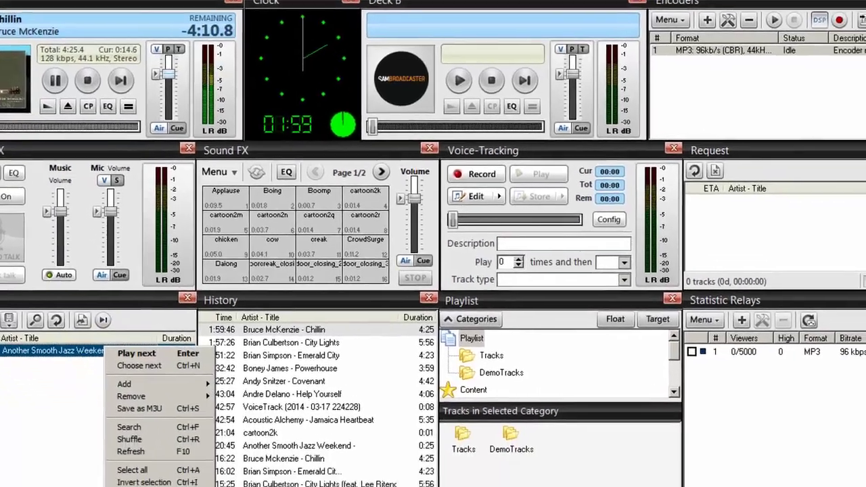
left_click(196, 474)
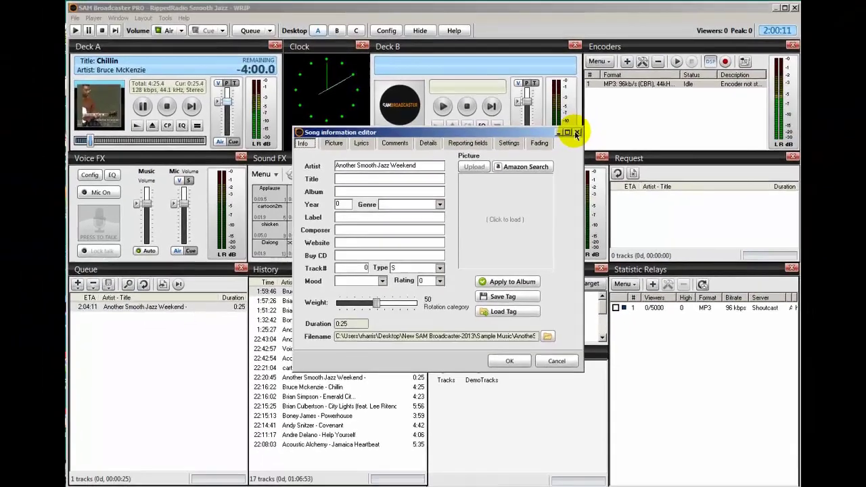
left_click(620, 92)
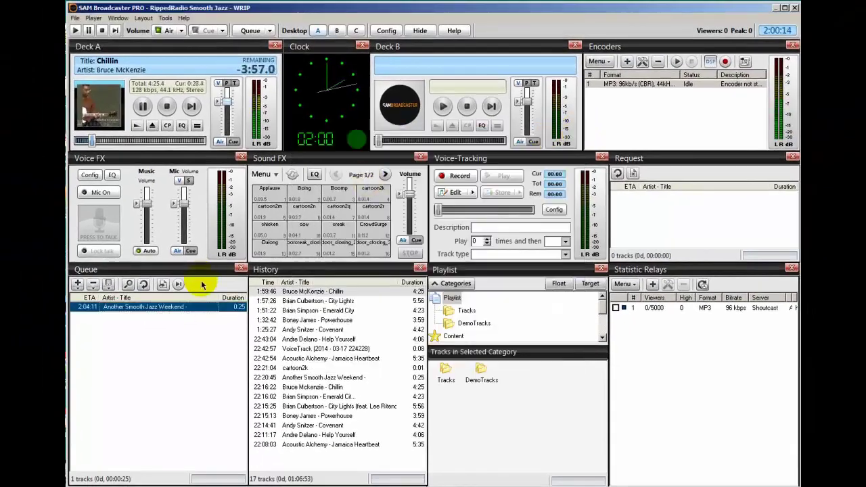